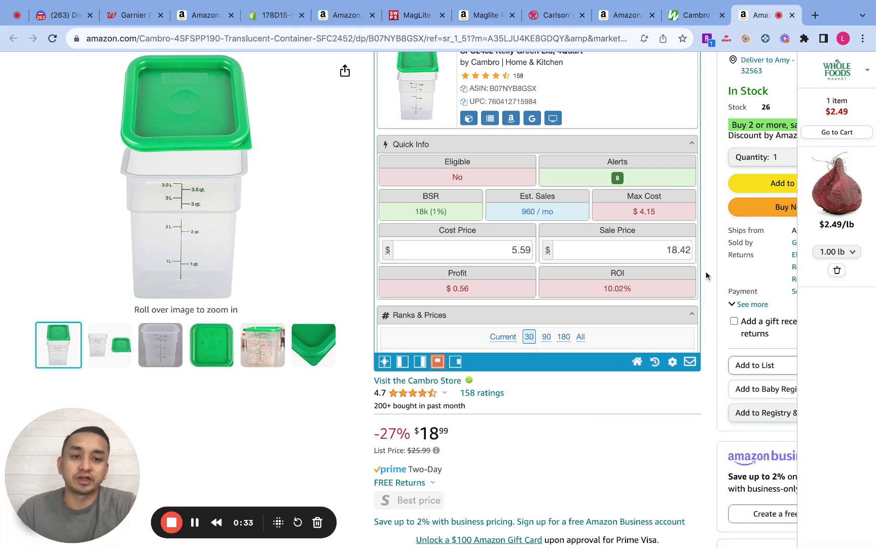
# - Compare the Cambro 4 Qt. container's WebstaurantStore page with its Amazon listing and SellerAmp figures
pyautogui.scroll(3, 706, 271)
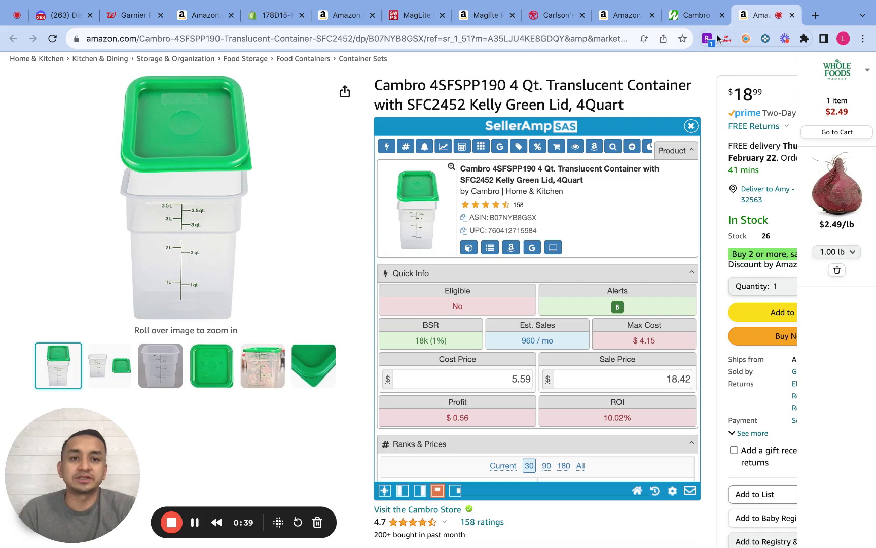
pyautogui.click(700, 16)
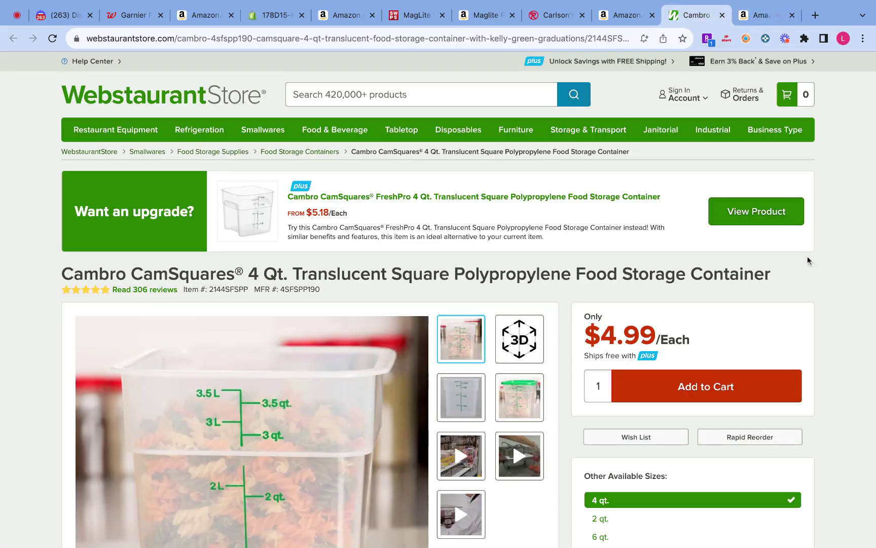
pyautogui.scroll(-2, 837, 257)
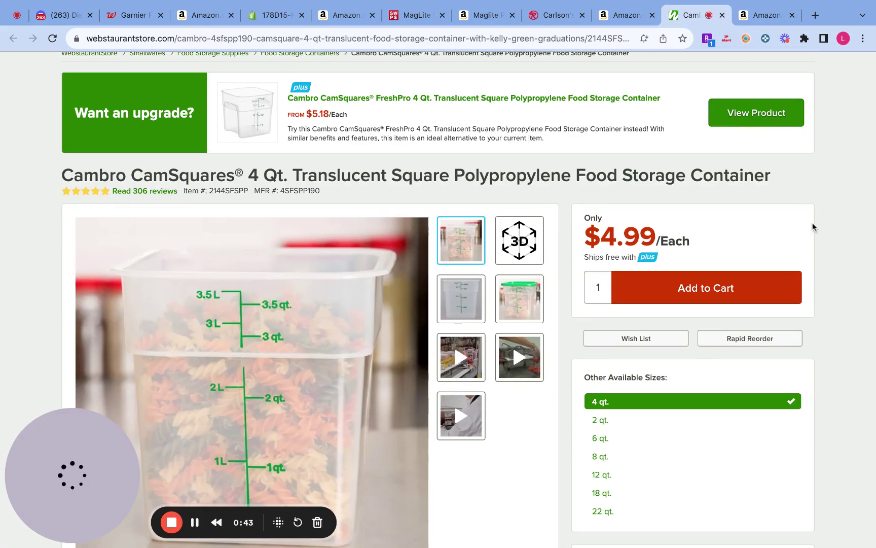
pyautogui.click(762, 19)
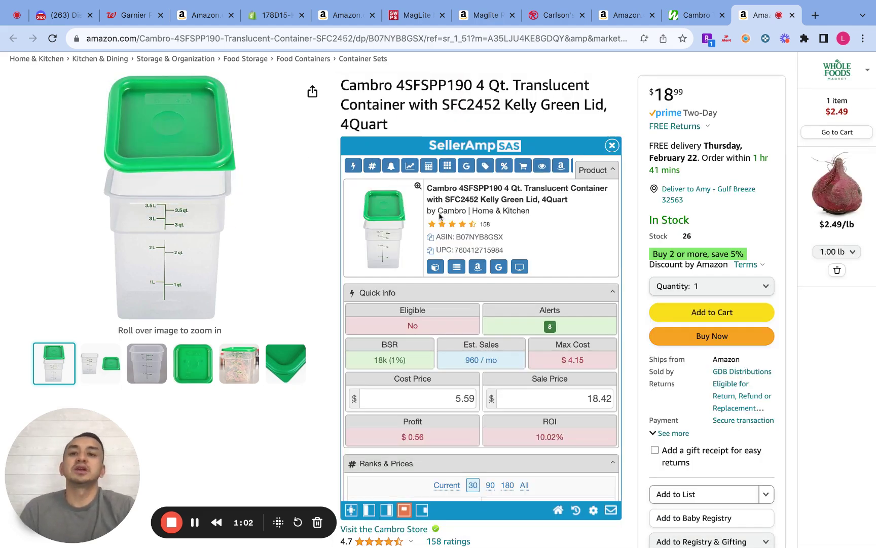
pyautogui.scroll(-3, 638, 305)
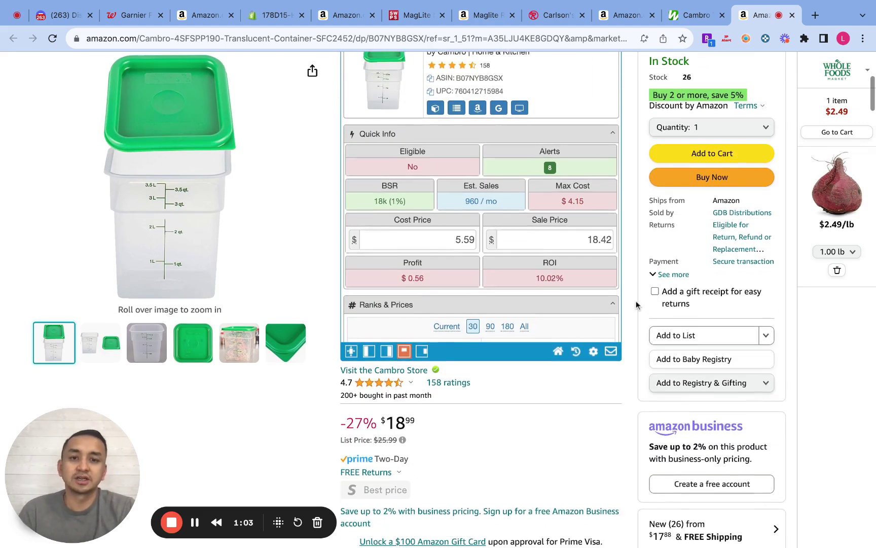
pyautogui.scroll(4, 637, 305)
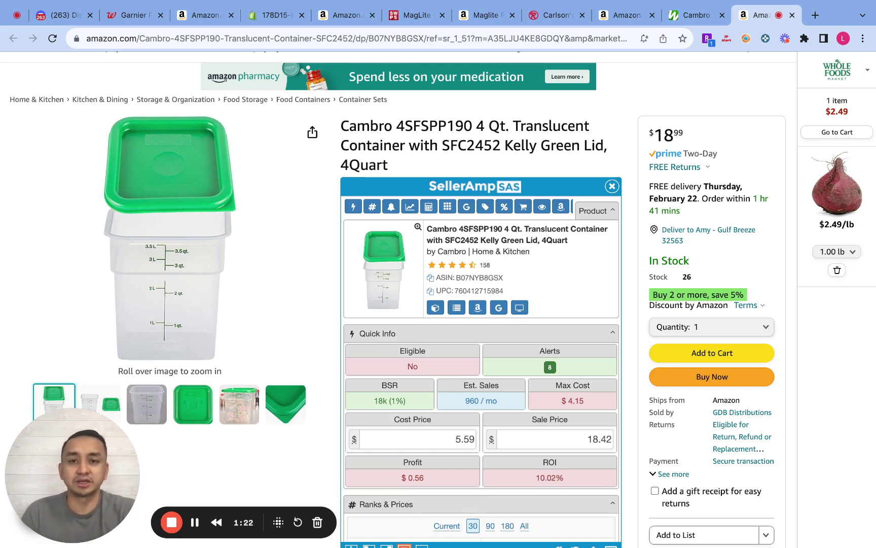
# - Check the container's WebstaurantStore price and set the SellerAmp cost price on the Amazon listing to 4.99
pyautogui.click(694, 19)
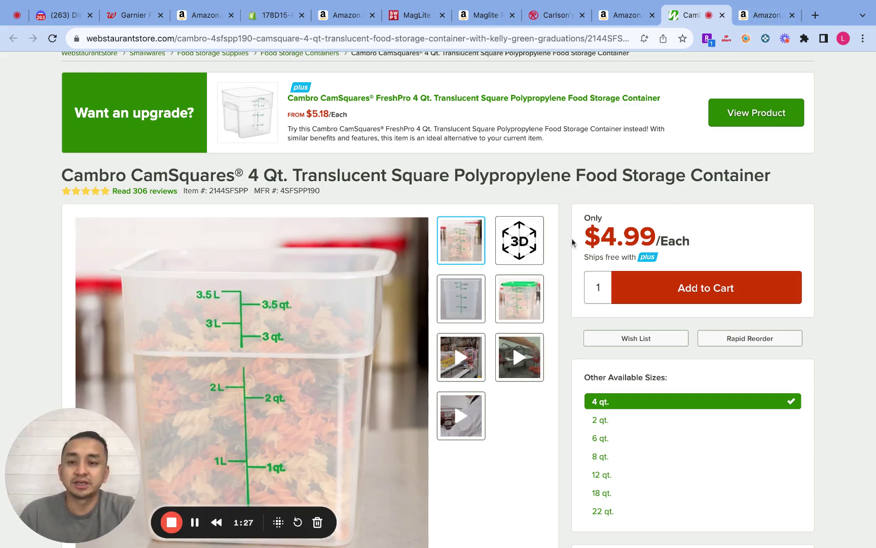
pyautogui.scroll(-4, 572, 243)
pyautogui.scroll(4, 572, 243)
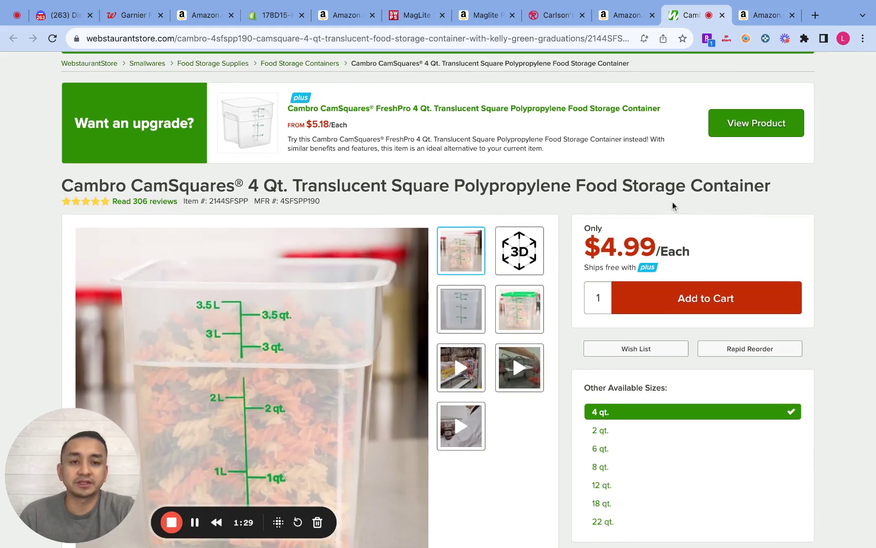
pyautogui.click(763, 17)
pyautogui.scroll(-1, 494, 286)
pyautogui.click(443, 331)
pyautogui.write('4.99')
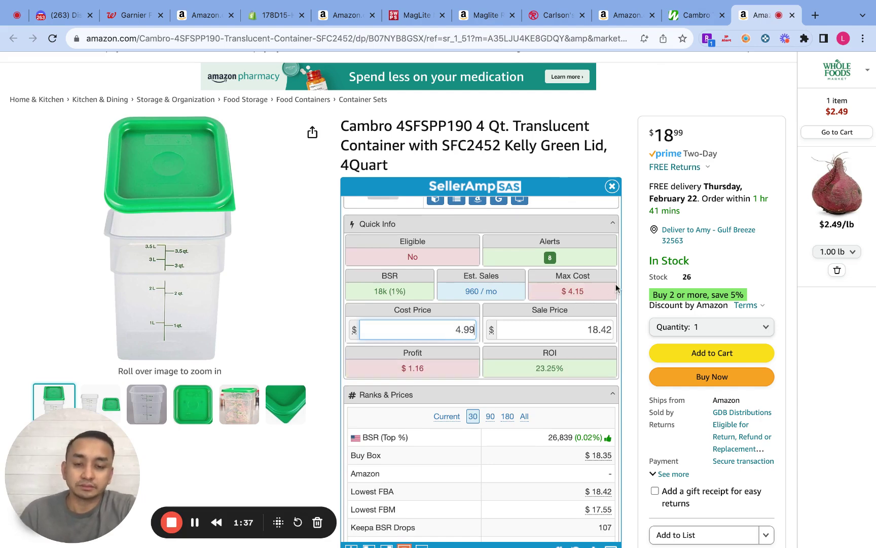
# - Review the container's profit, ROI, estimated sales and 30-day ranks and prices in SellerAmp
pyautogui.scroll(-3, 616, 287)
pyautogui.scroll(5, 540, 303)
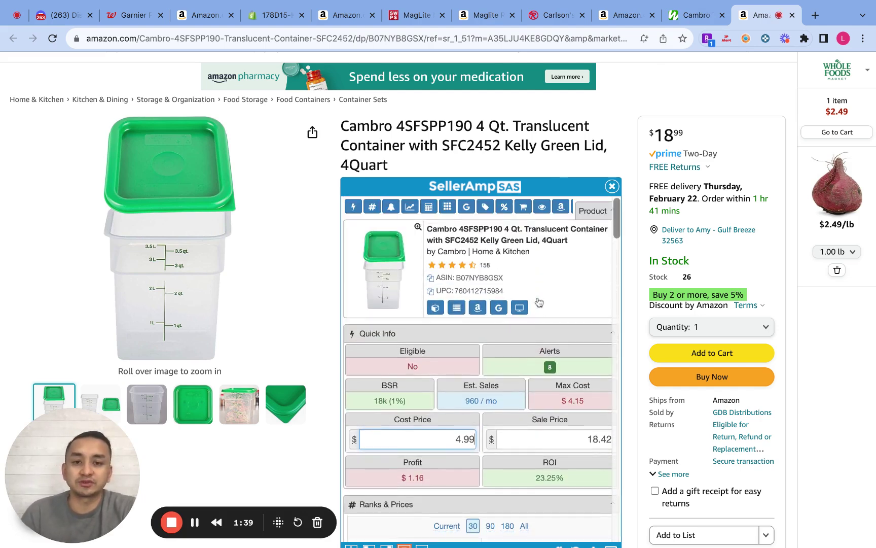
pyautogui.scroll(-1, 540, 303)
pyautogui.scroll(-2, 457, 319)
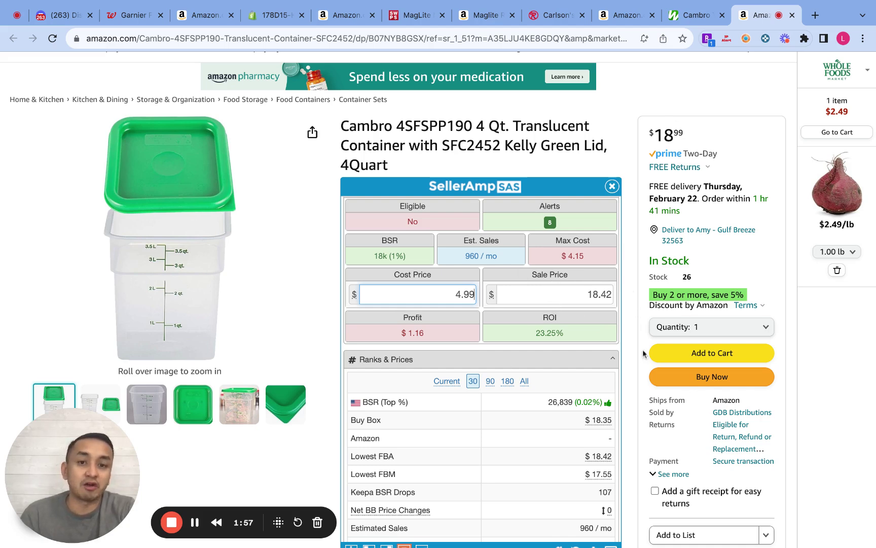
pyautogui.scroll(-2, 555, 268)
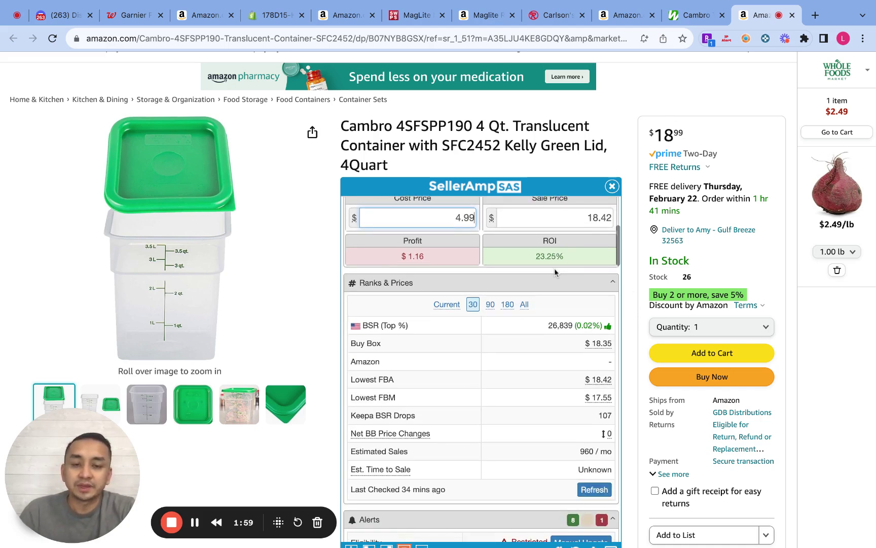
pyautogui.scroll(1, 554, 268)
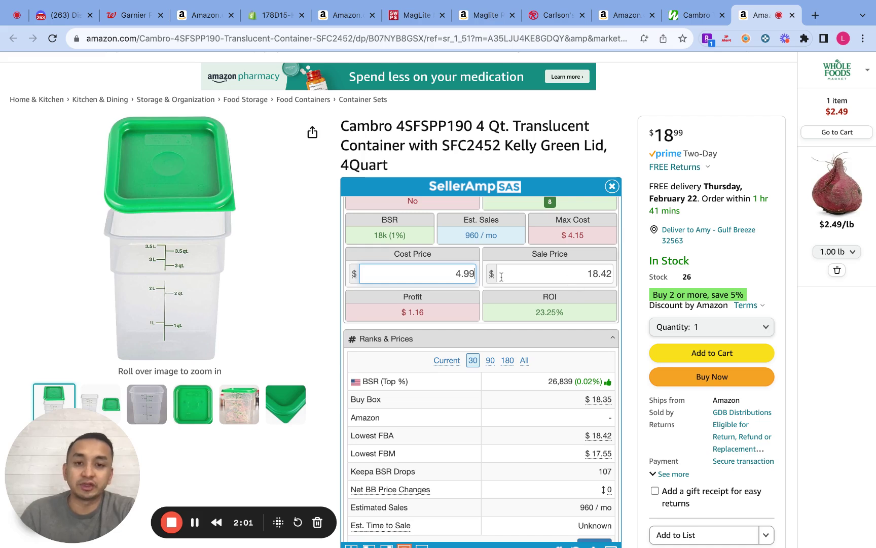
pyautogui.scroll(1, 547, 276)
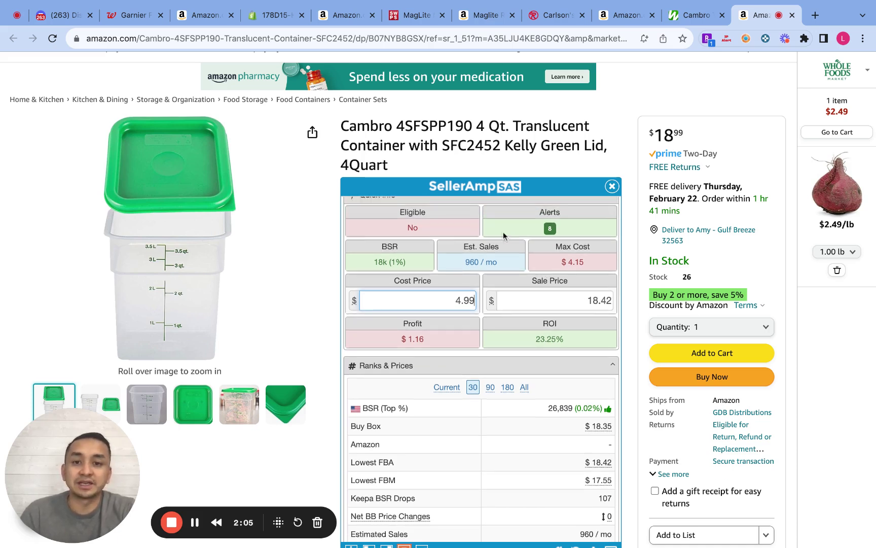
pyautogui.scroll(-5, 483, 308)
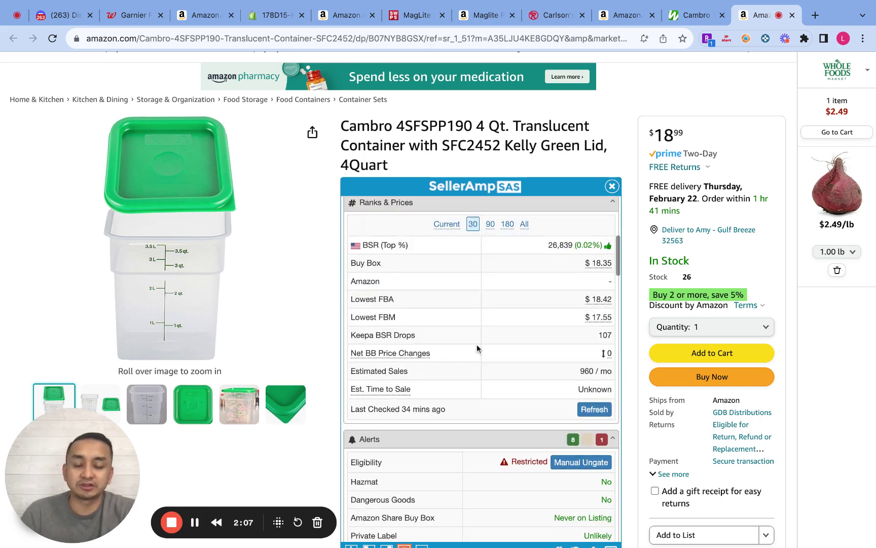
# - Examine the SellerAmp alerts and the list of competing FBA and FBM offers for the container
pyautogui.scroll(-15, 477, 340)
pyautogui.scroll(-12, 477, 345)
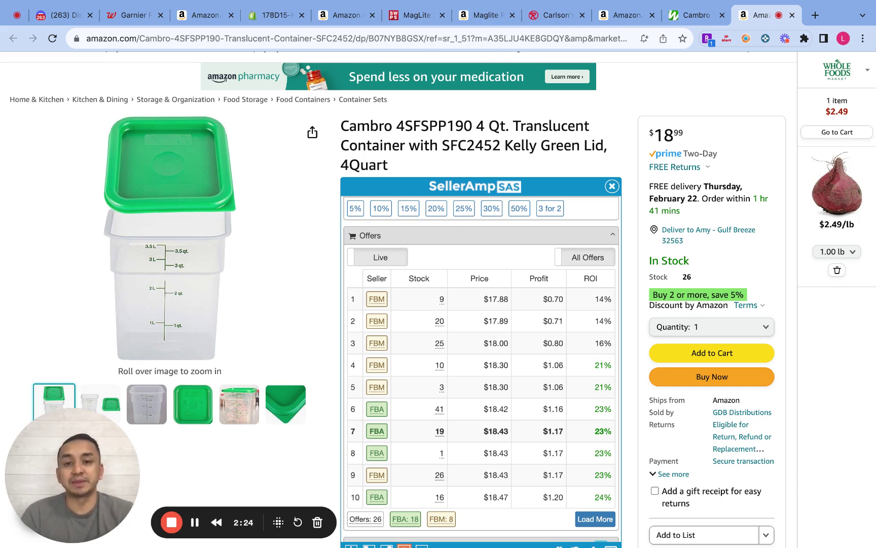
pyautogui.scroll(15, 604, 330)
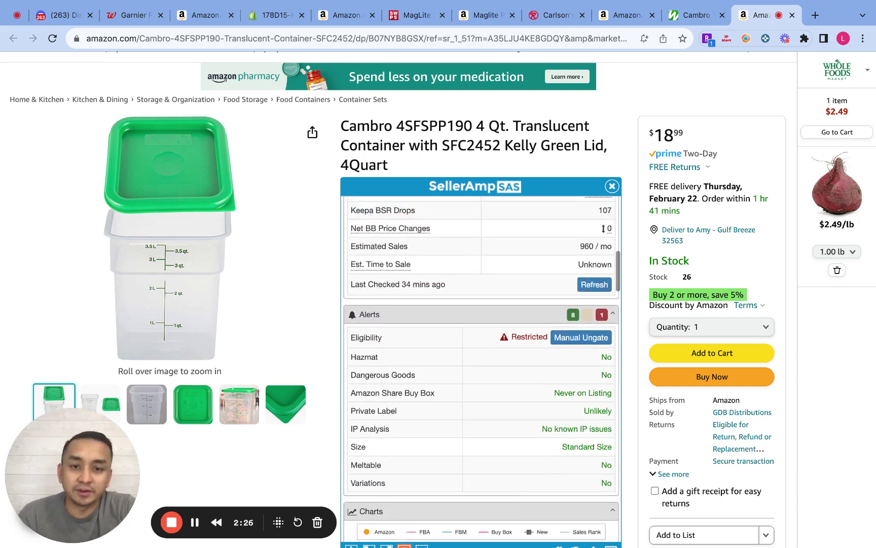
pyautogui.scroll(5, 604, 330)
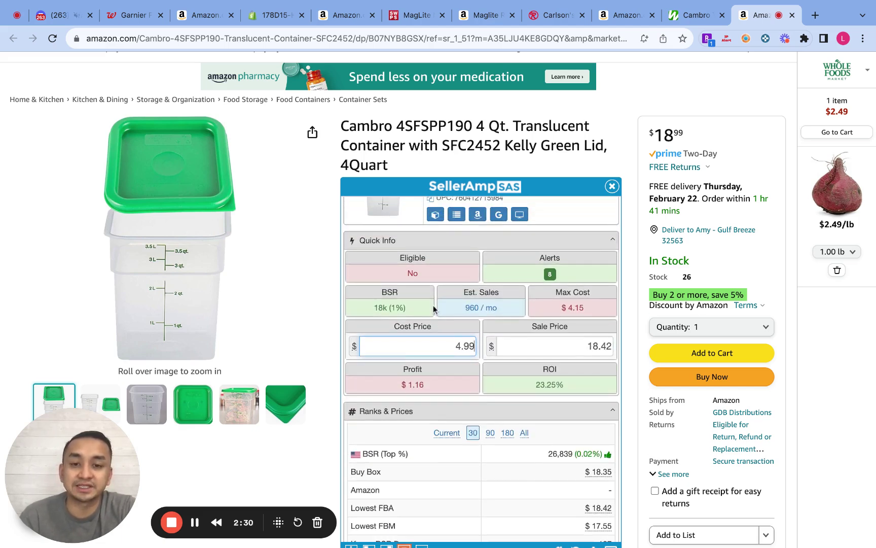
pyautogui.scroll(-10, 434, 307)
pyautogui.scroll(-10, 477, 340)
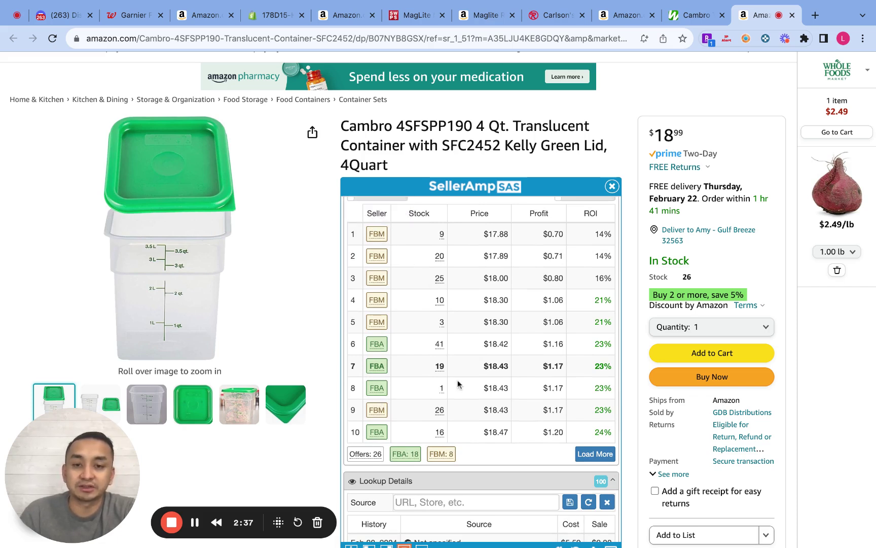
pyautogui.moveTo(366, 458)
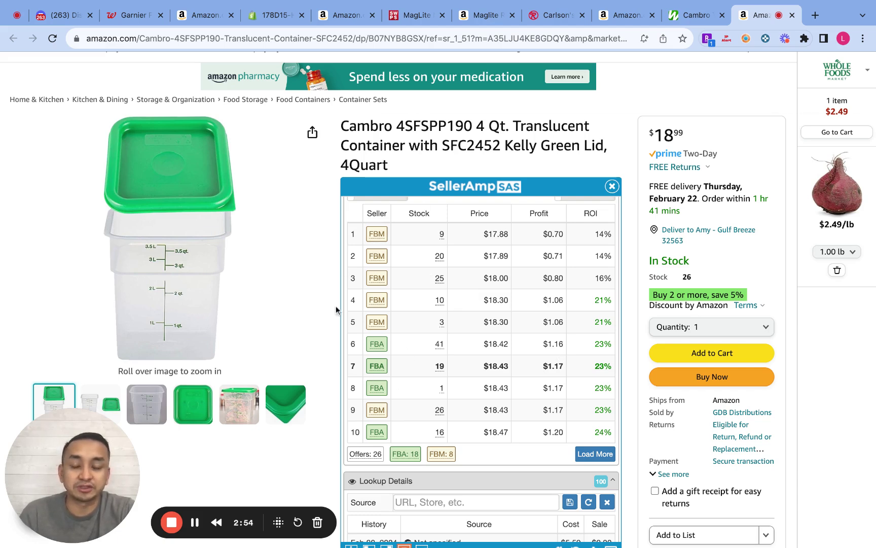
# - Inspect the three-month Keepa price history chart for the container's Buy Box price, sales rank and offer count
pyautogui.moveTo(323, 323)
pyautogui.scroll(-3, 326, 320)
pyautogui.scroll(-15, 326, 320)
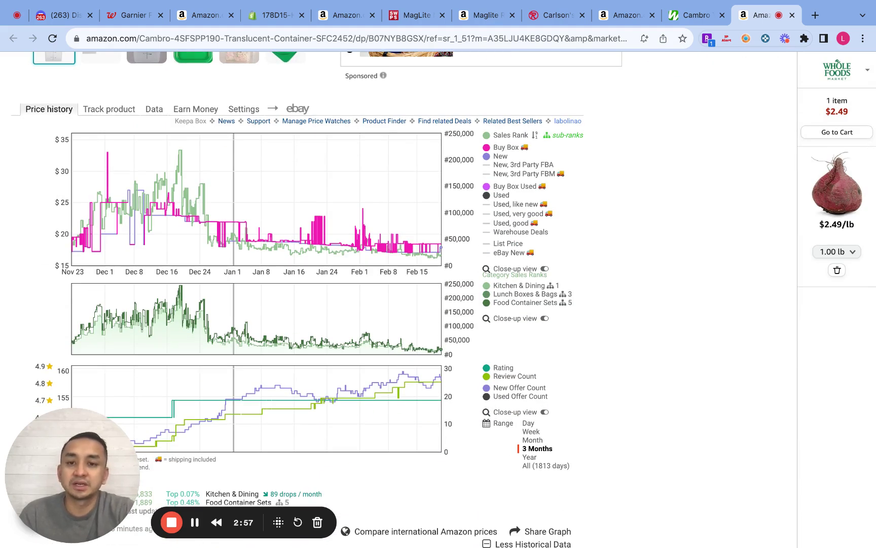
pyautogui.moveTo(329, 243)
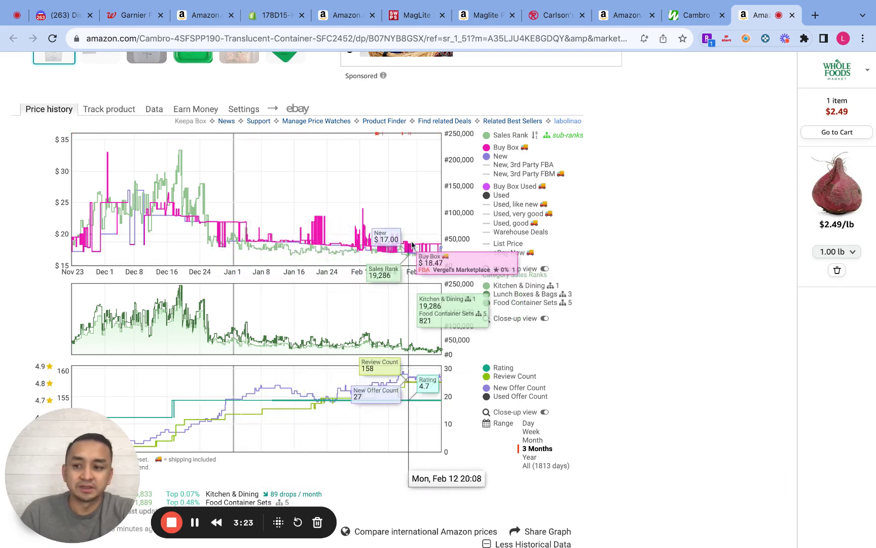
# - Return to the SellerAmp offers and compare the sellers' stock, prices, profit and ROI
pyautogui.scroll(6, 640, 243)
pyautogui.scroll(3, 558, 243)
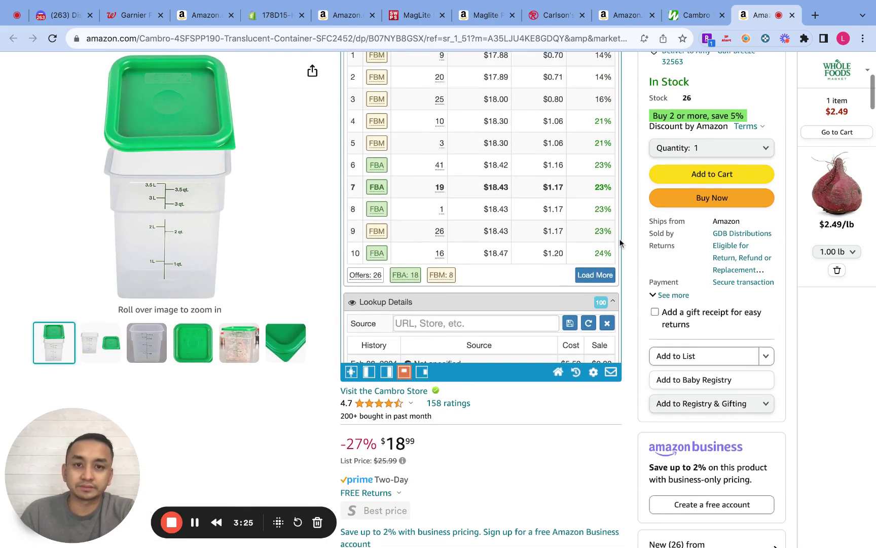
pyautogui.scroll(15, 419, 228)
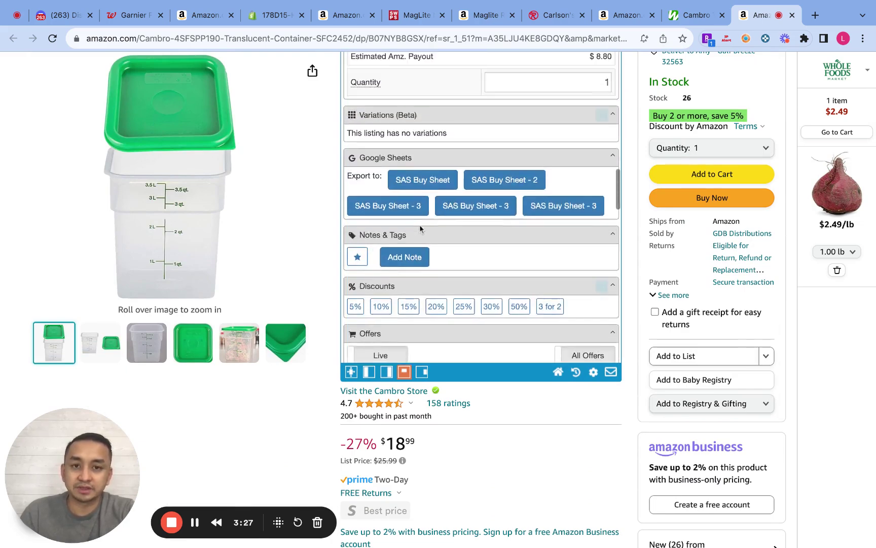
pyautogui.scroll(-15, 481, 253)
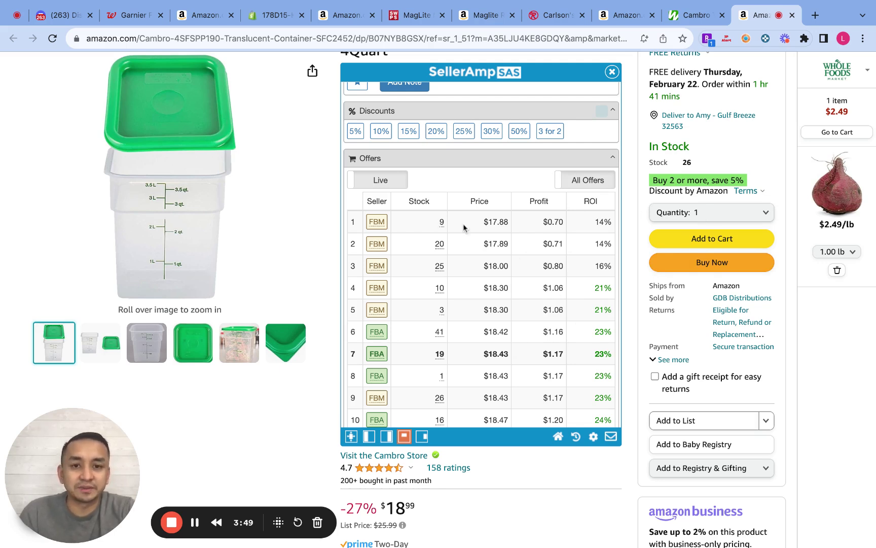
pyautogui.moveTo(442, 218)
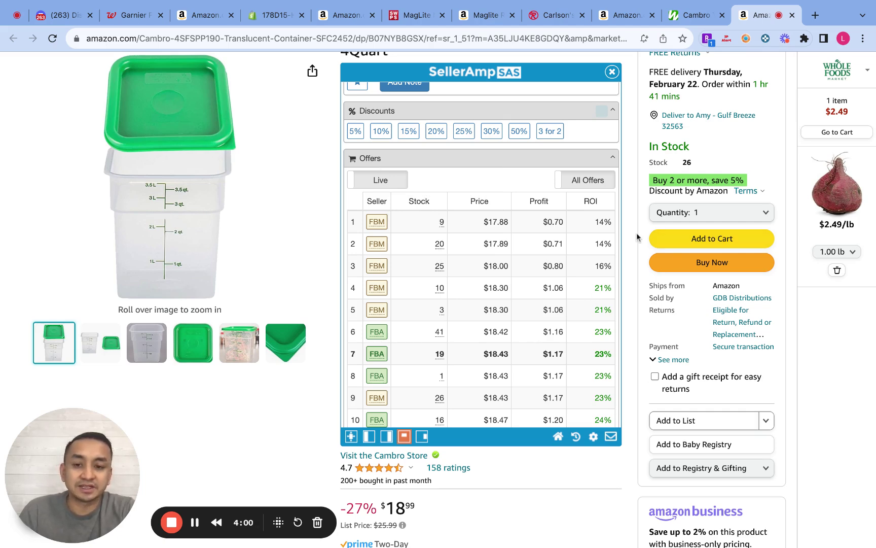
pyautogui.scroll(2, 637, 237)
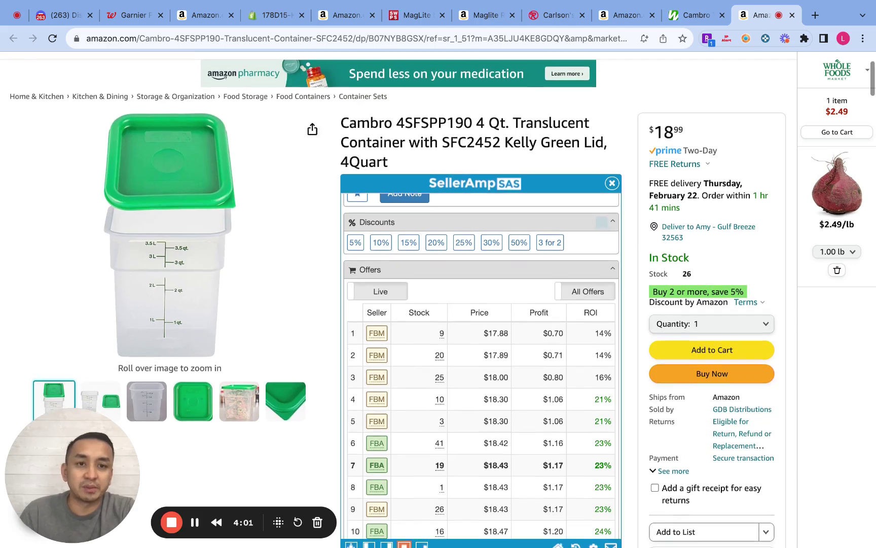
pyautogui.scroll(-2, 398, 299)
pyautogui.scroll(2, 525, 327)
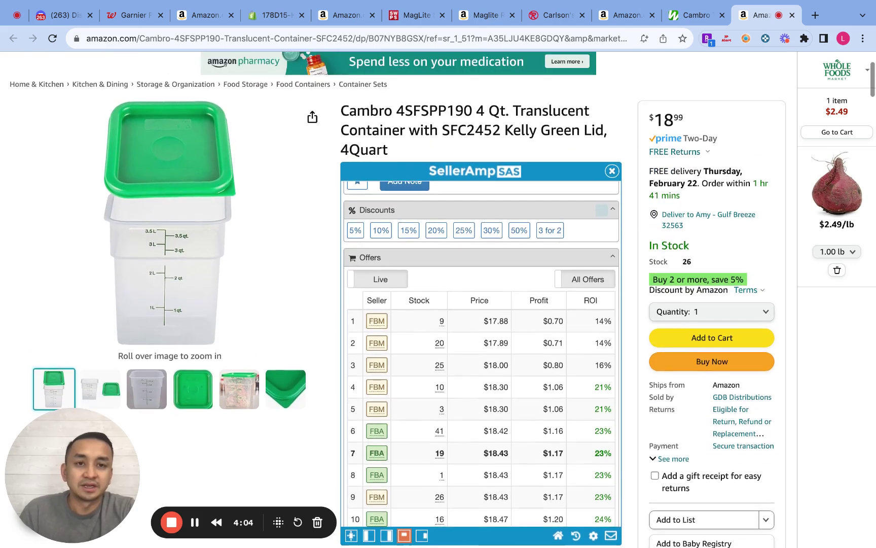
pyautogui.scroll(-3, 525, 327)
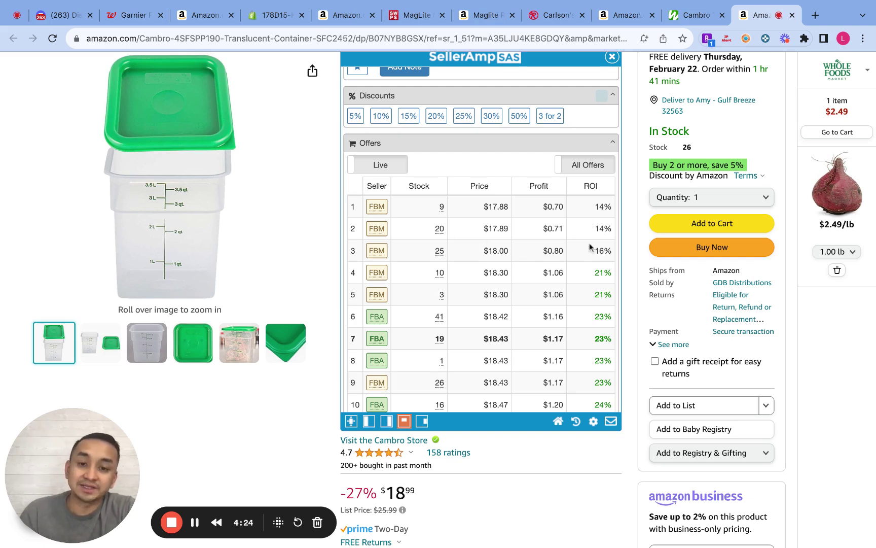
# - Recheck the container's Keepa price history and its Quick Info profit figures
pyautogui.scroll(-10, 338, 426)
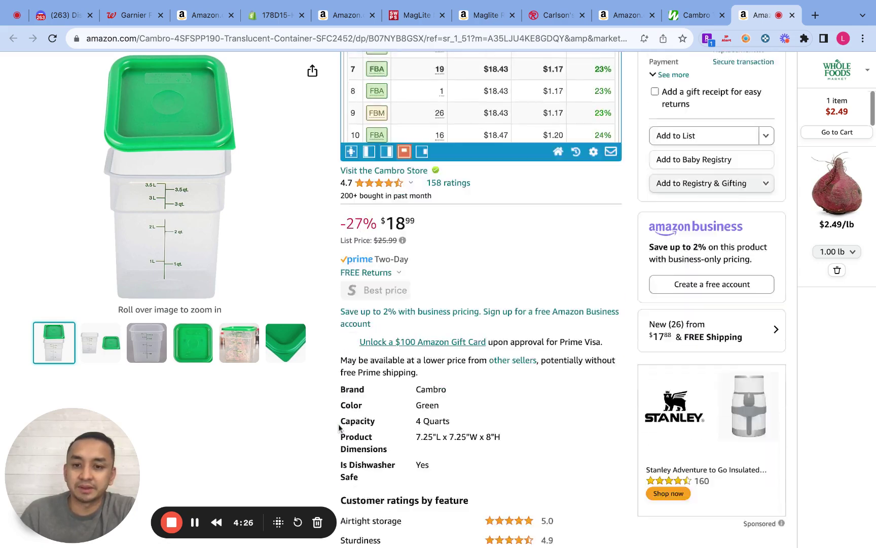
pyautogui.scroll(-5, 338, 425)
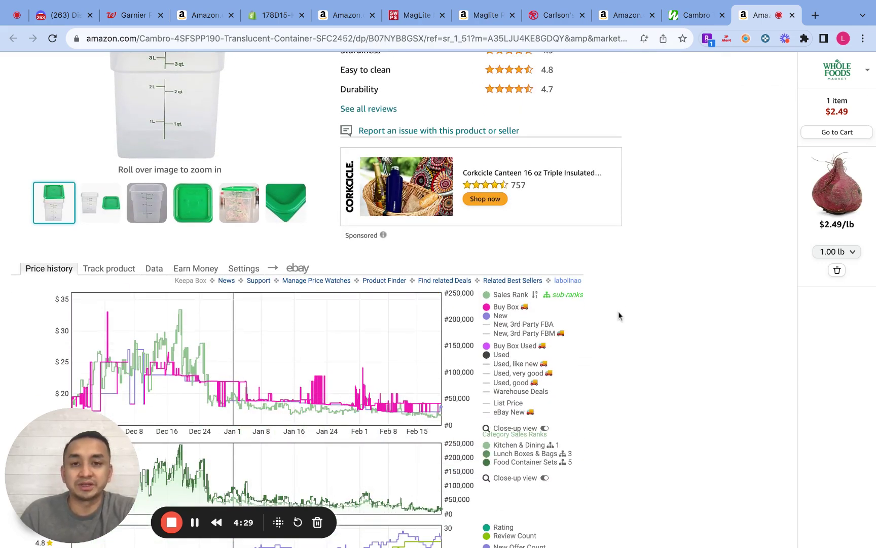
pyautogui.scroll(12, 581, 283)
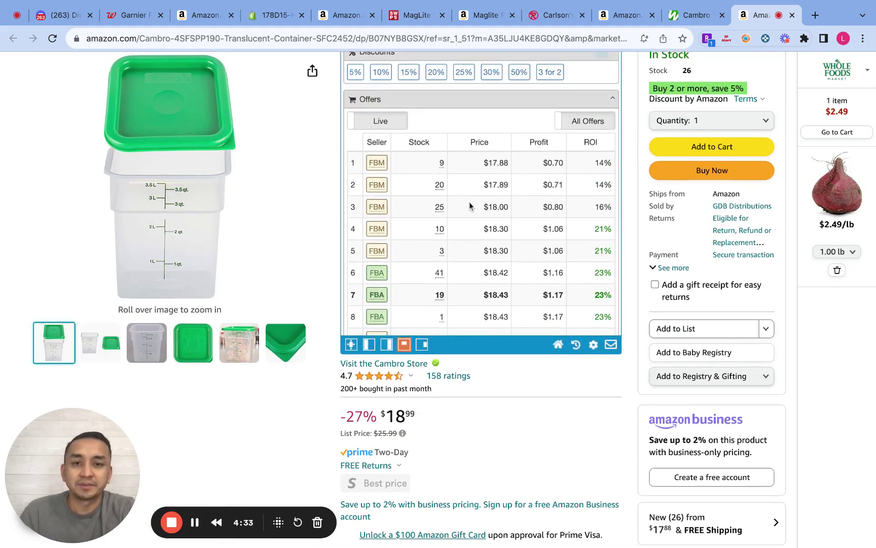
pyautogui.scroll(15, 469, 201)
pyautogui.scroll(10, 481, 203)
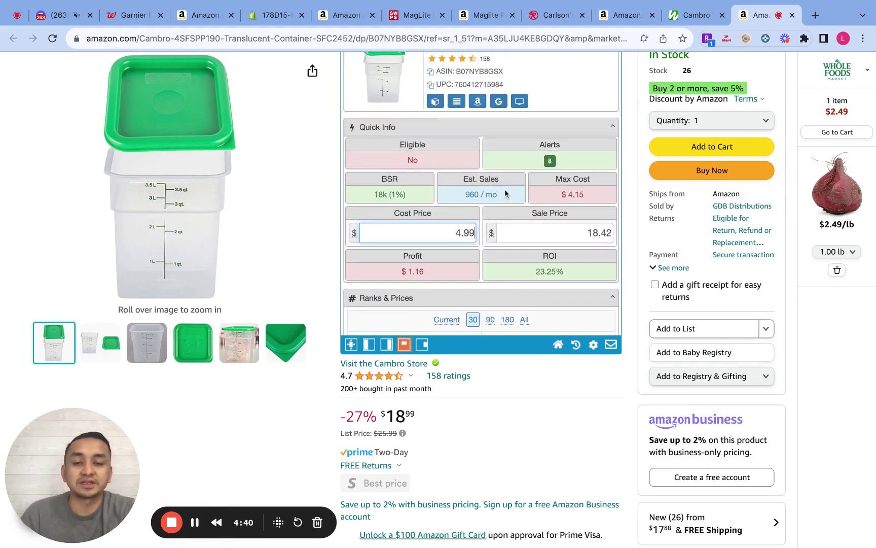
# - Switch to the Carlson's Choke Tubes Amazon listing and close the two Cambro pages
pyautogui.click(625, 16)
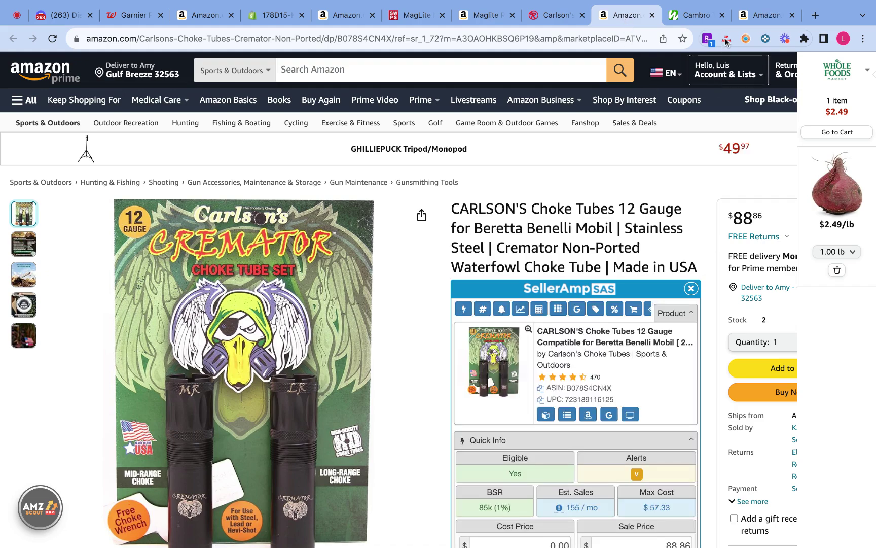
pyautogui.click(722, 15)
pyautogui.click(722, 15)
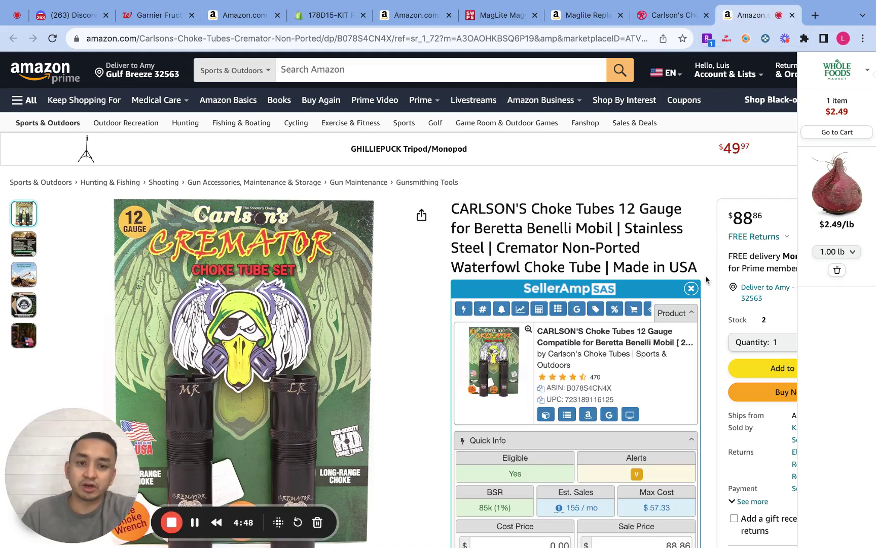
# - Open the Runnings product page for the Carlson's choke tubes, dismiss the email sign-up offer and check the supplier price
pyautogui.scroll(-3, 704, 279)
pyautogui.scroll(1, 702, 278)
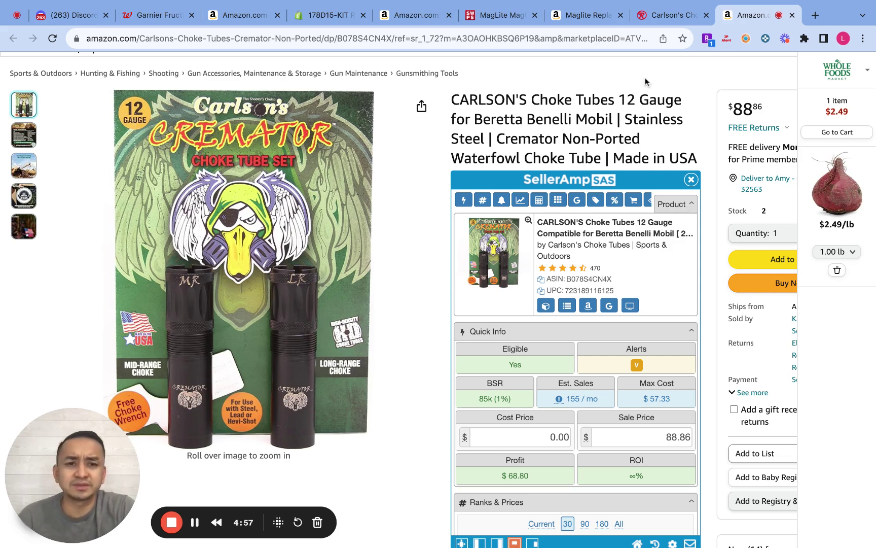
pyautogui.click(661, 19)
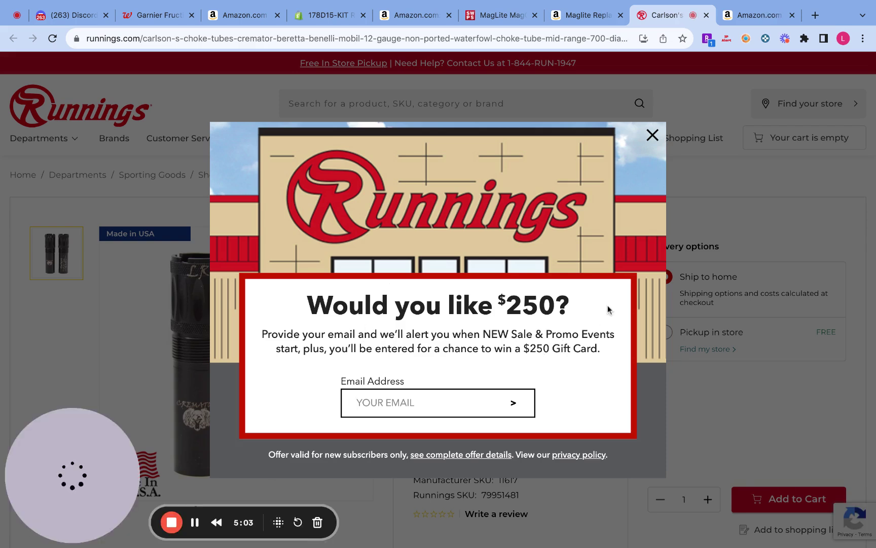
pyautogui.click(652, 136)
pyautogui.scroll(-2, 639, 253)
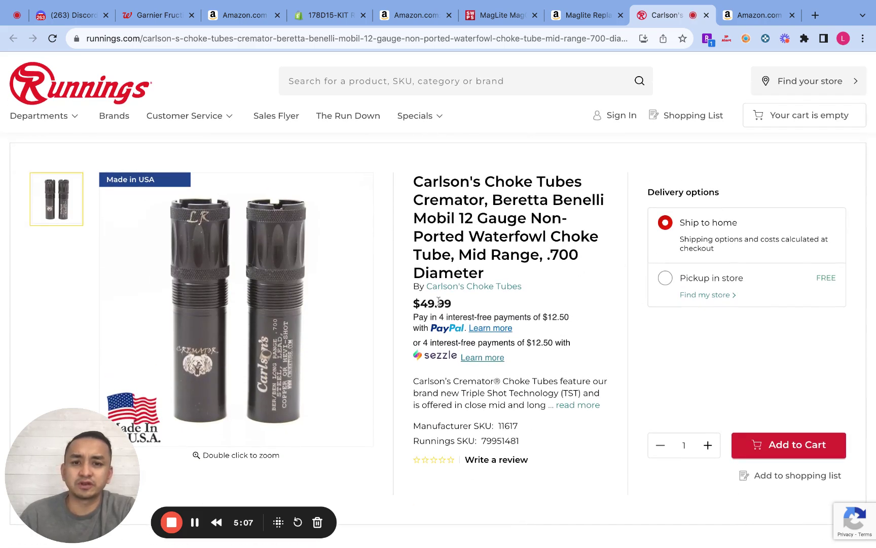
# - Compare the choke tube set on the Amazon listing with the product photos and title on the Runnings page
pyautogui.click(716, 11)
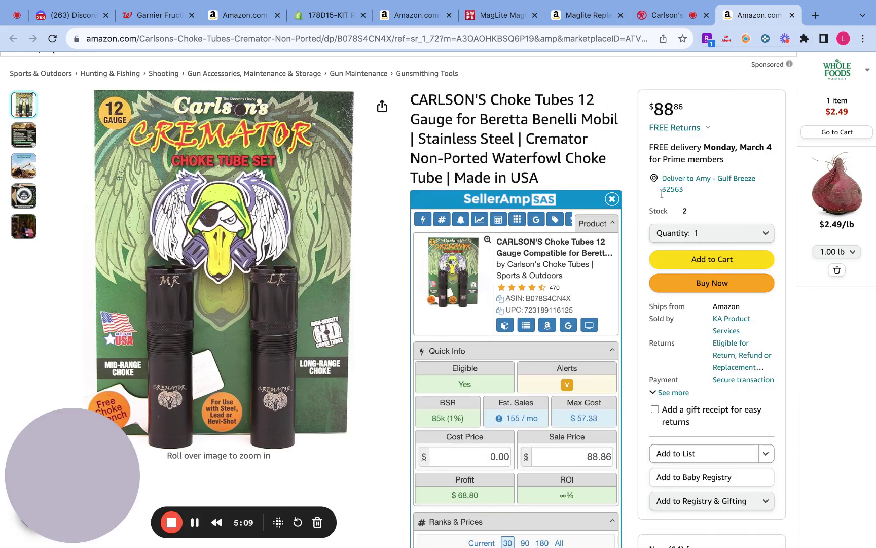
pyautogui.scroll(-2, 639, 256)
pyautogui.scroll(3, 638, 253)
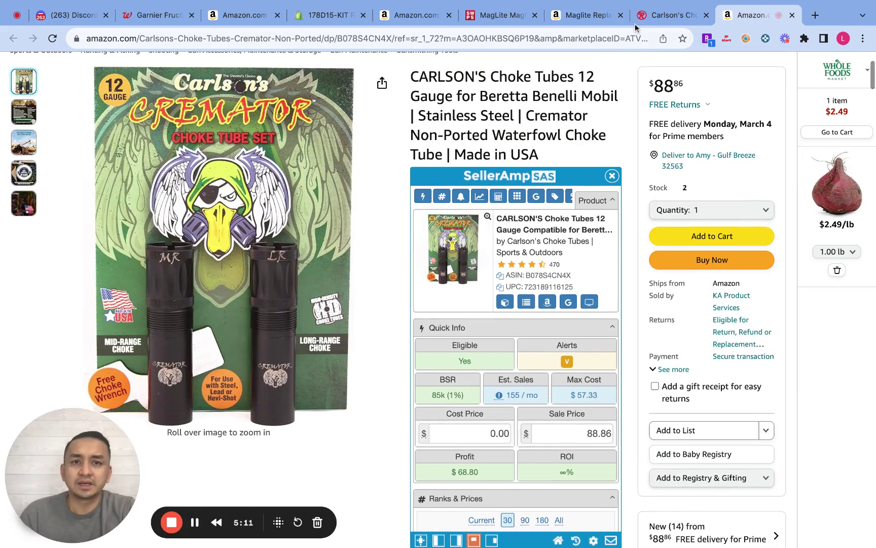
pyautogui.click(657, 17)
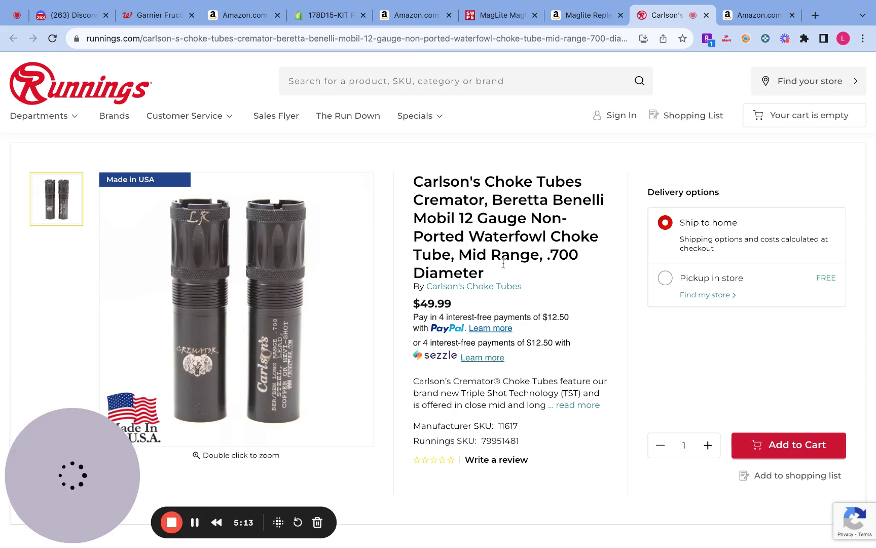
# - Set the SellerAmp cost price to 49.99 on the Carlson's Choke Tubes Amazon listing
pyautogui.click(750, 13)
pyautogui.click(489, 434)
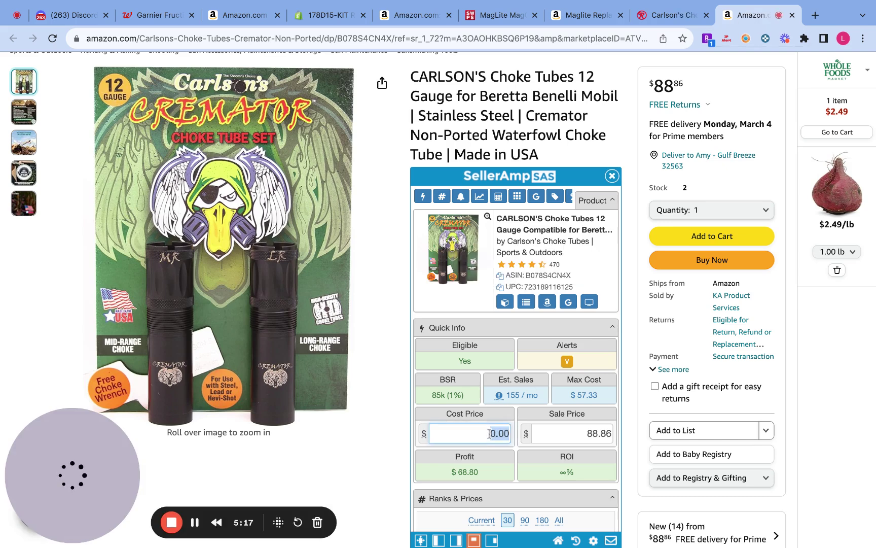
pyautogui.write('49.99')
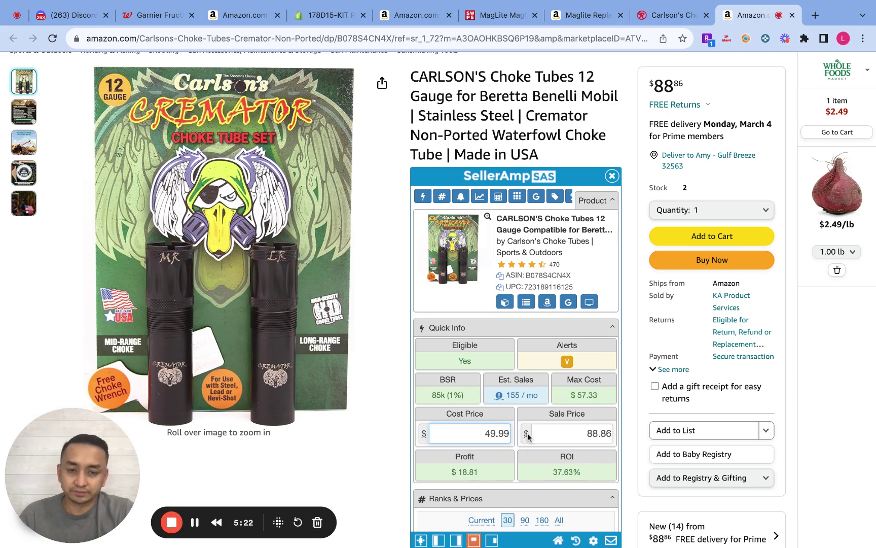
# - Run SellerAmp's review percentage check on the listing's variations and examine the breakdown by style
pyautogui.scroll(-3, 494, 446)
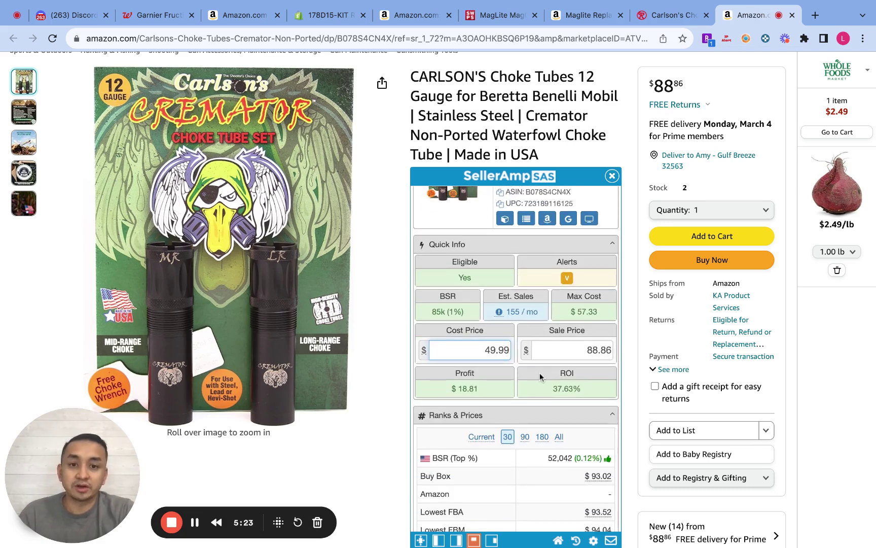
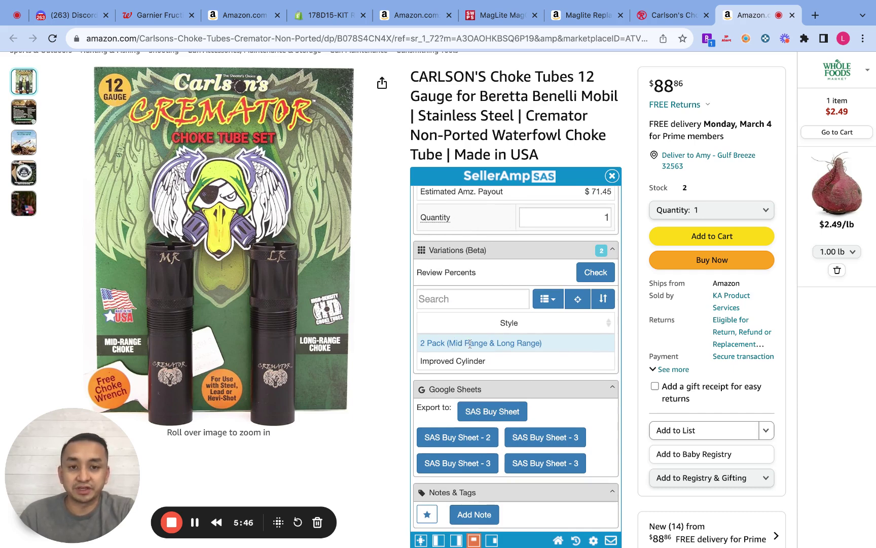
pyautogui.click(588, 272)
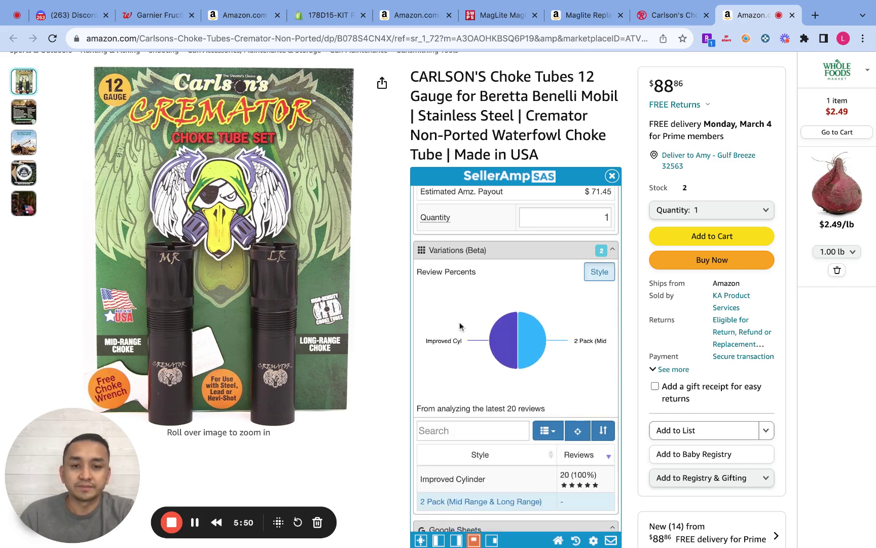
pyautogui.scroll(-2, 460, 325)
pyautogui.scroll(-1, 459, 322)
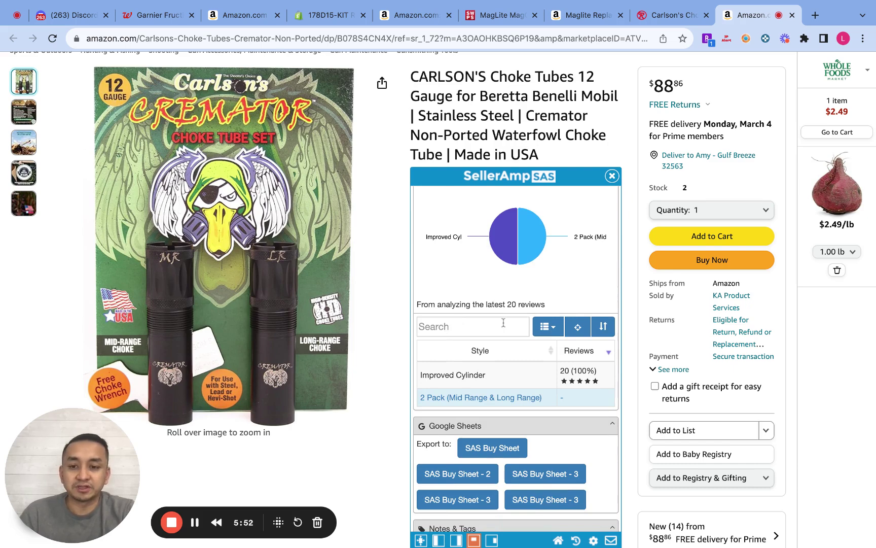
pyautogui.scroll(-2, 503, 323)
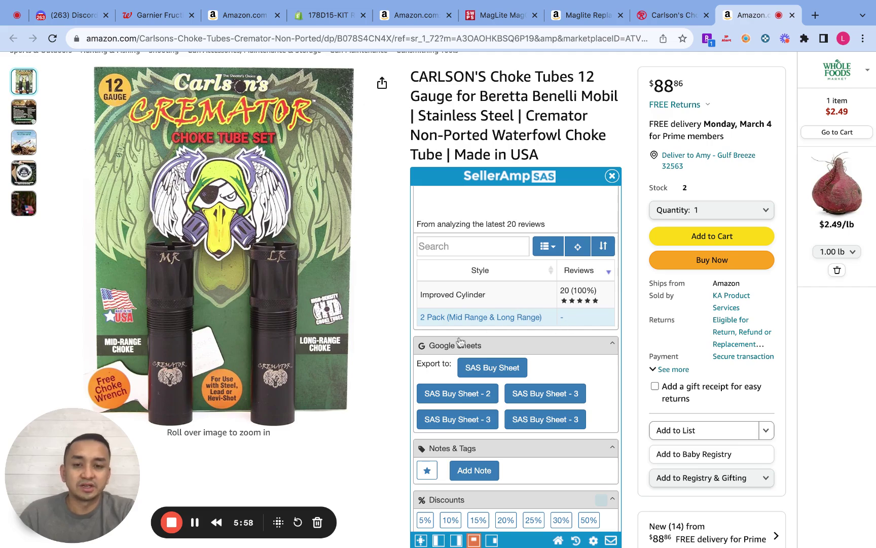
# - View the listing's Keepa price history chart and reload the Amazon page
pyautogui.scroll(-4, 404, 324)
pyautogui.scroll(-15, 404, 324)
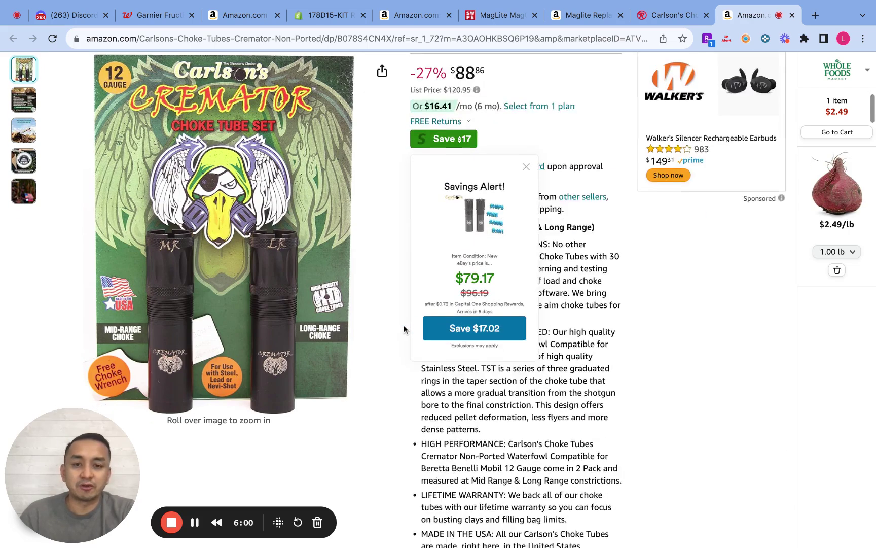
pyautogui.scroll(1, 195, 162)
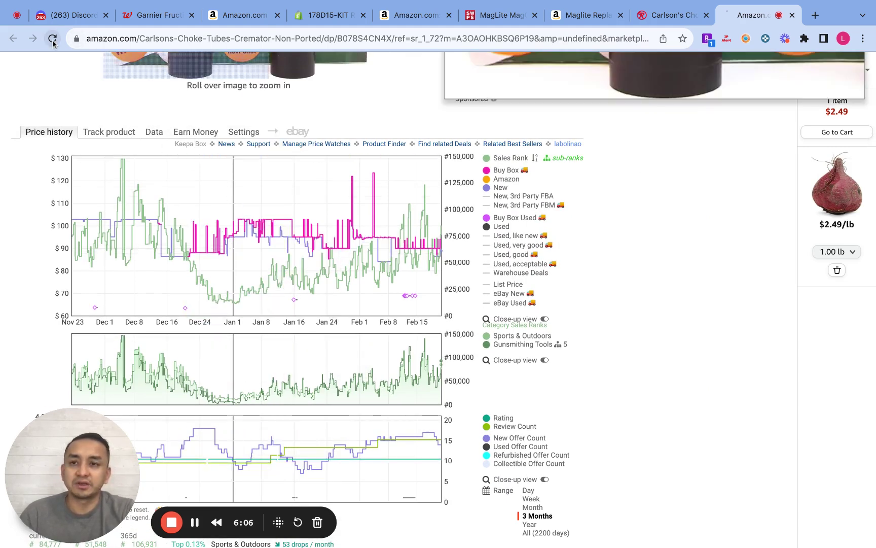
pyautogui.click(52, 40)
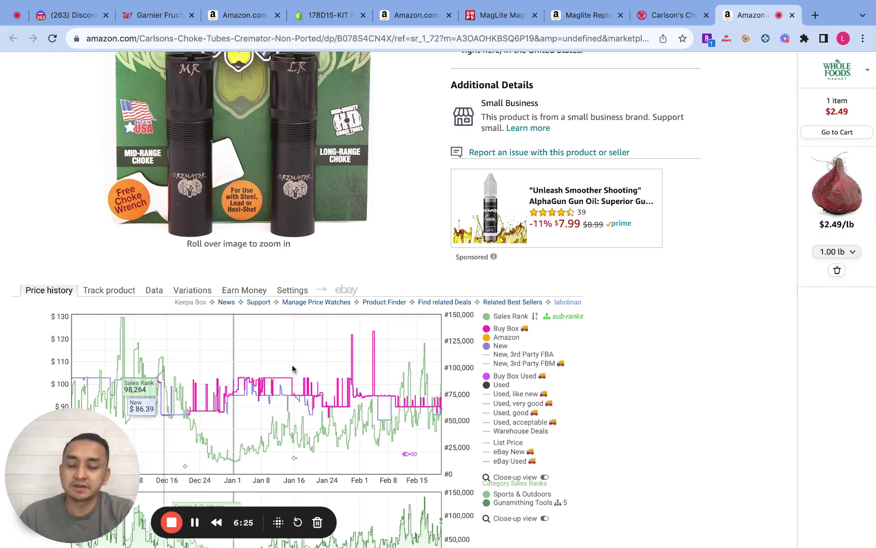
# - Show the listing's variations in Keepa, compare their prices and ratings, and return to the SellerAmp Quick Info
pyautogui.click(192, 293)
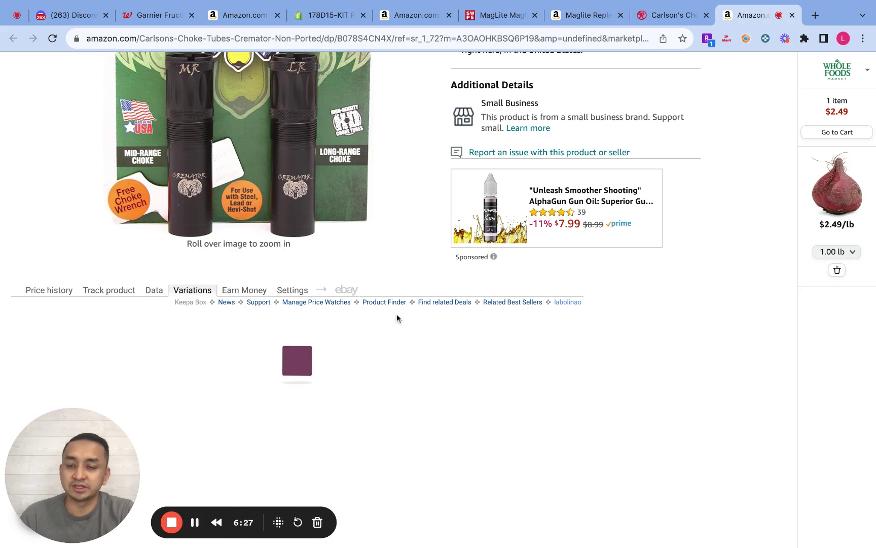
pyautogui.scroll(-3, 396, 313)
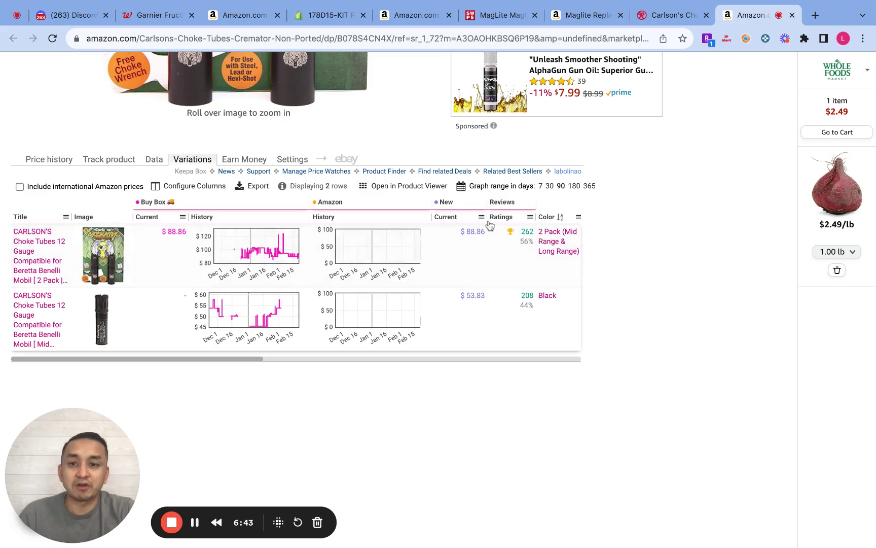
pyautogui.scroll(10, 613, 231)
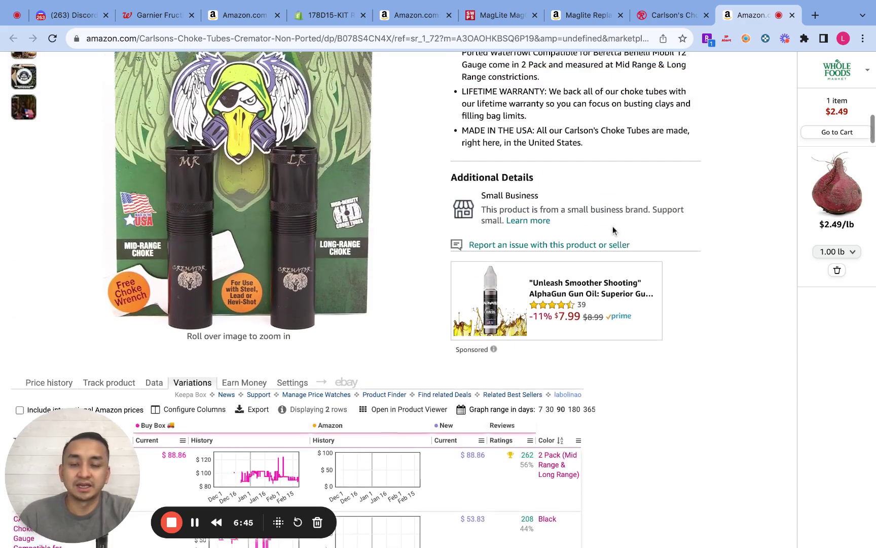
pyautogui.scroll(1, 593, 218)
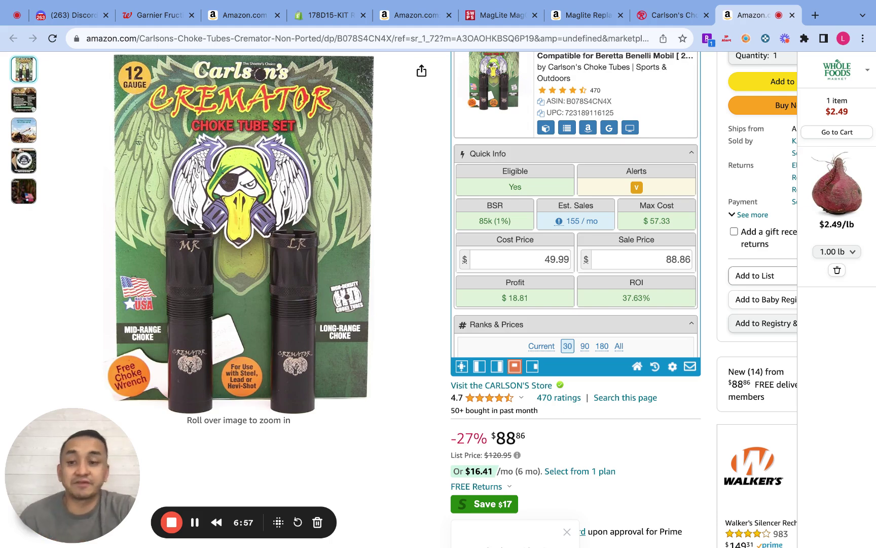
# - Review the SellerAmp offers for the choke tube set and load more sellers into the list
pyautogui.scroll(-20, 560, 234)
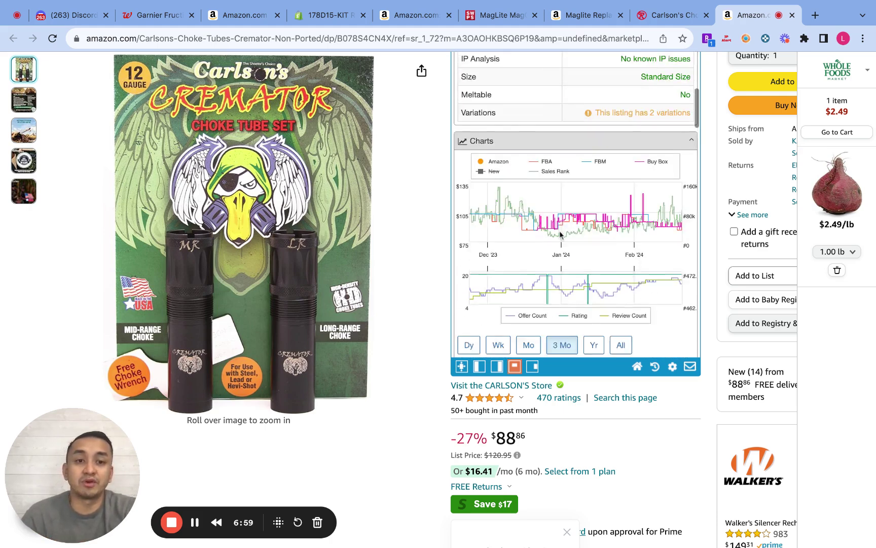
pyautogui.scroll(-8, 561, 231)
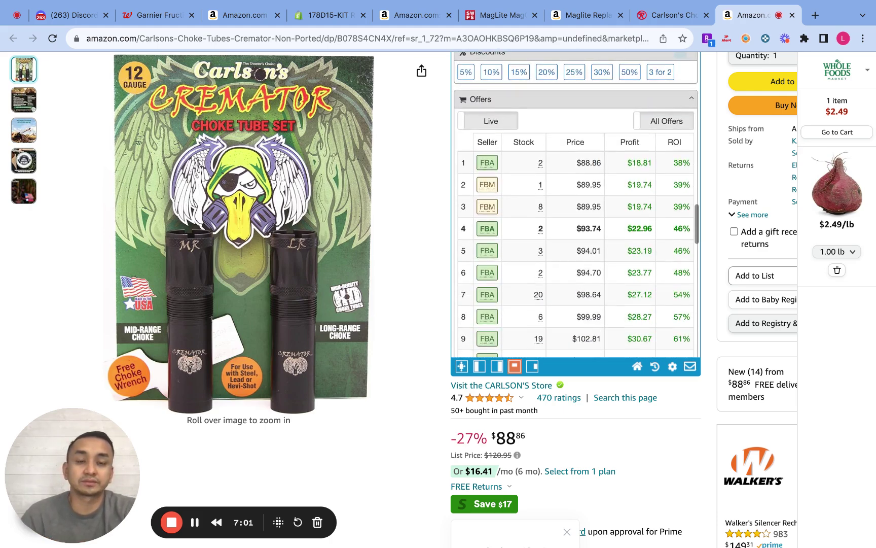
pyautogui.scroll(-1, 534, 223)
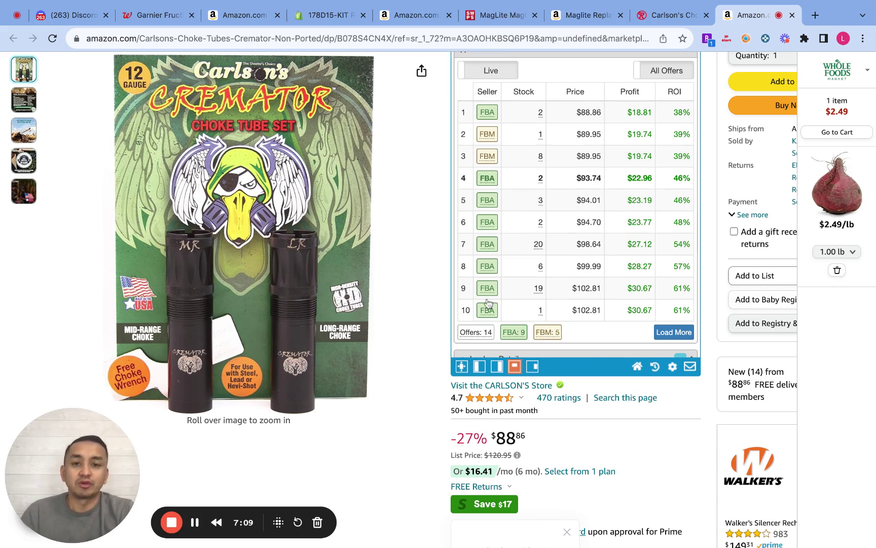
pyautogui.moveTo(475, 335)
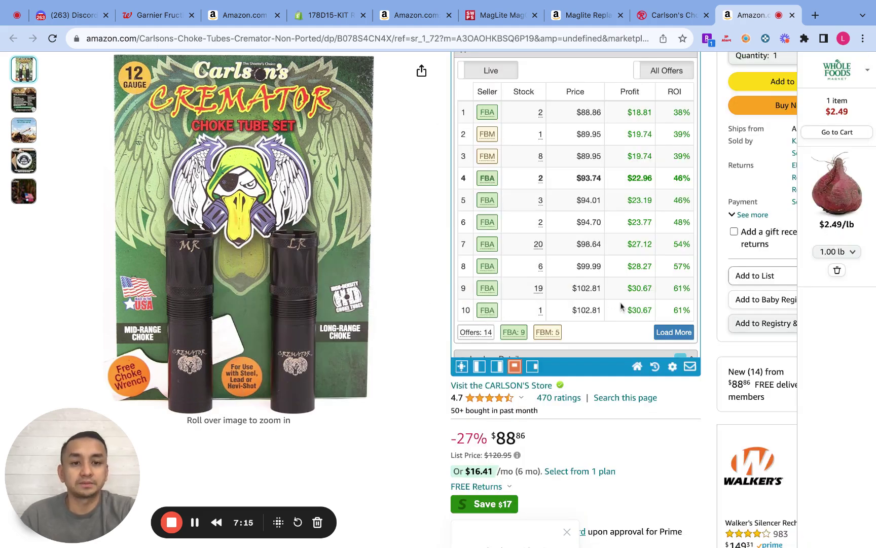
pyautogui.click(655, 328)
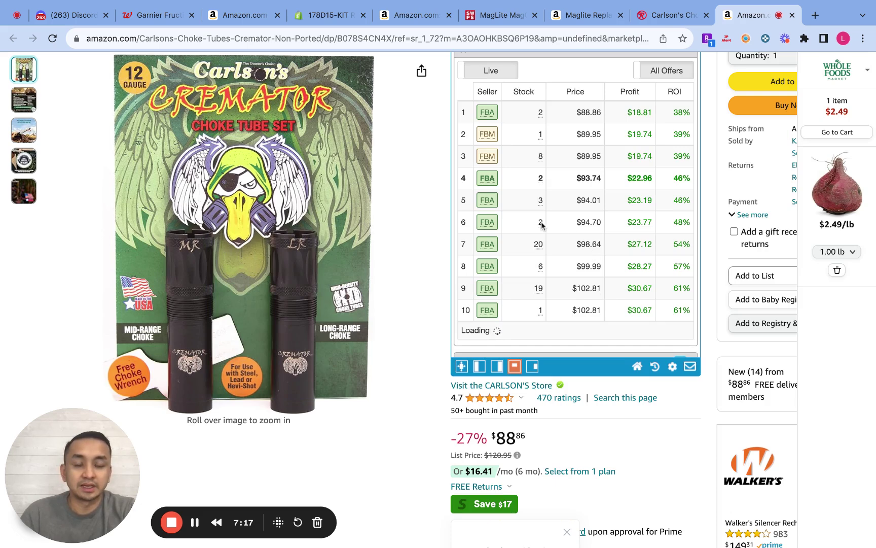
# - Compare the stock, price, profit and ROI of the FBA and FBM sellers across the expanded offers list
pyautogui.scroll(-3, 528, 224)
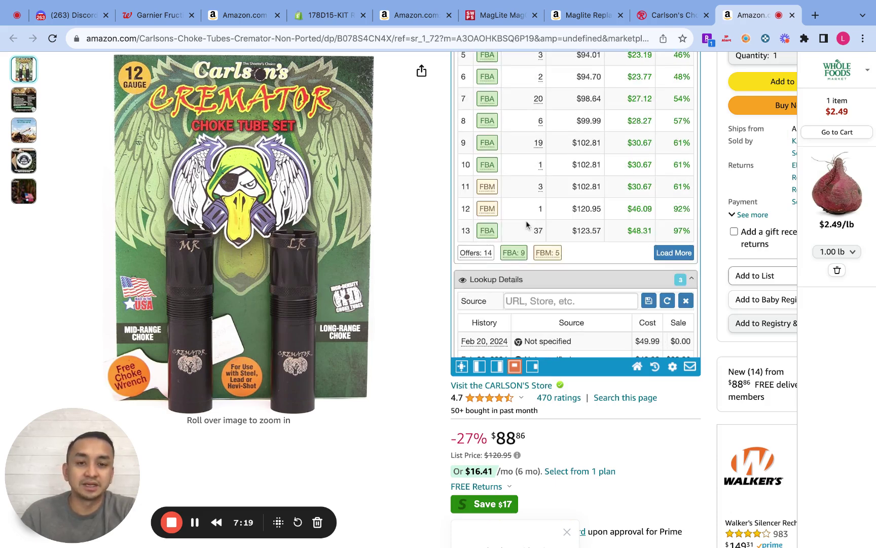
pyautogui.scroll(3, 526, 220)
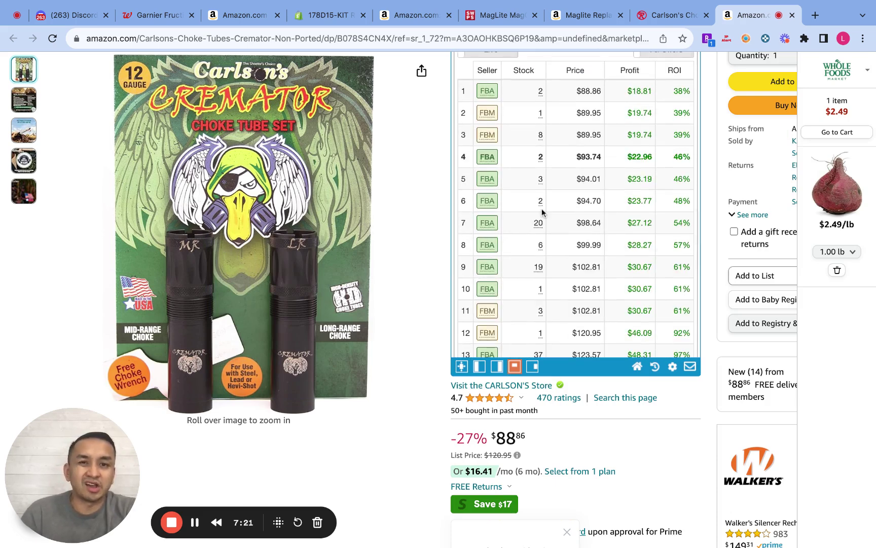
pyautogui.scroll(-3, 576, 213)
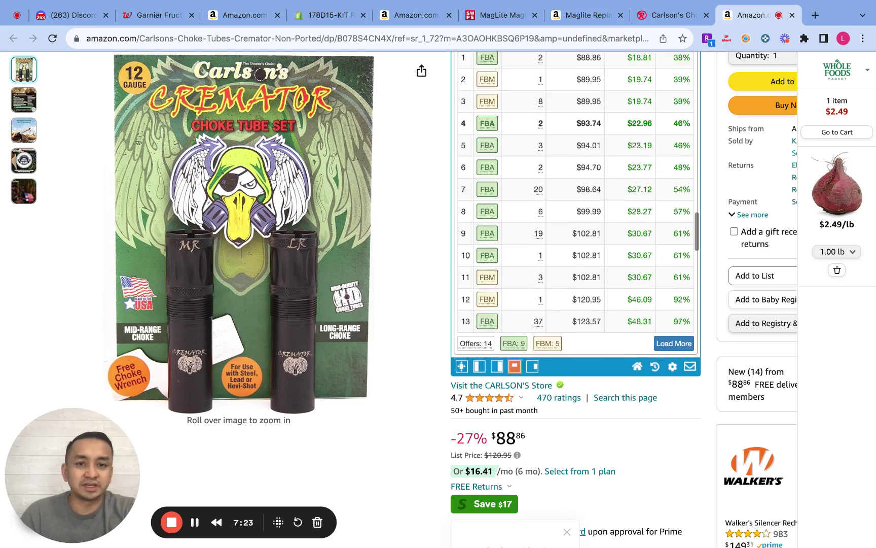
pyautogui.scroll(3, 575, 213)
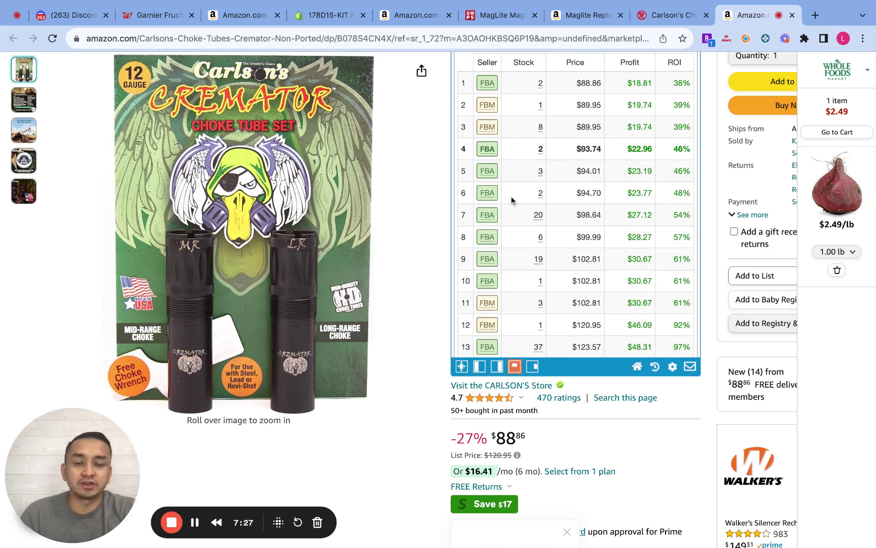
pyautogui.scroll(2, 511, 199)
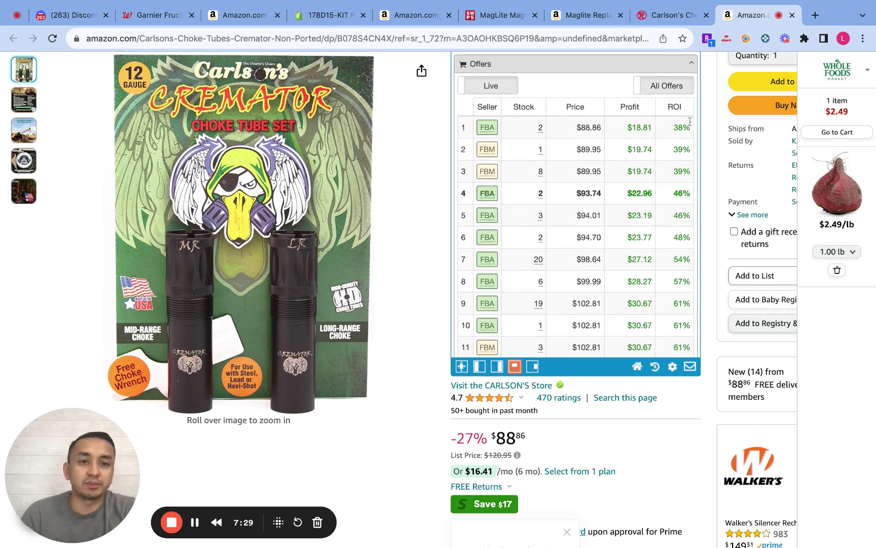